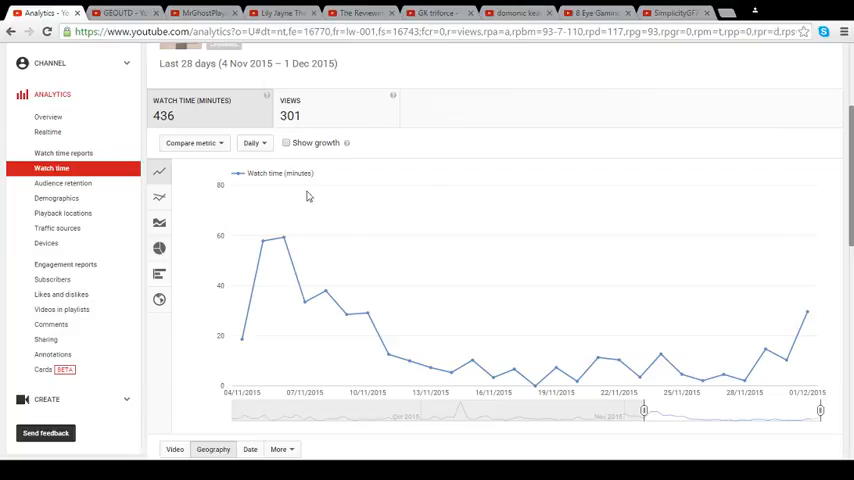
left_click(297, 120)
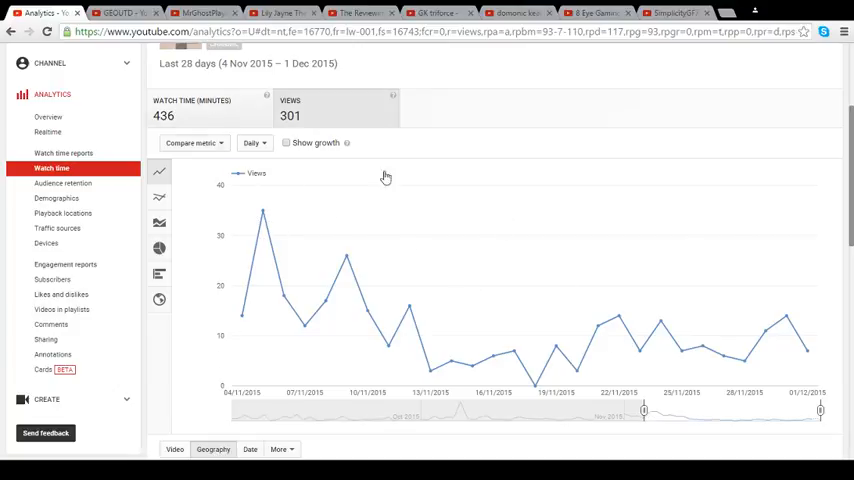
left_click(200, 108)
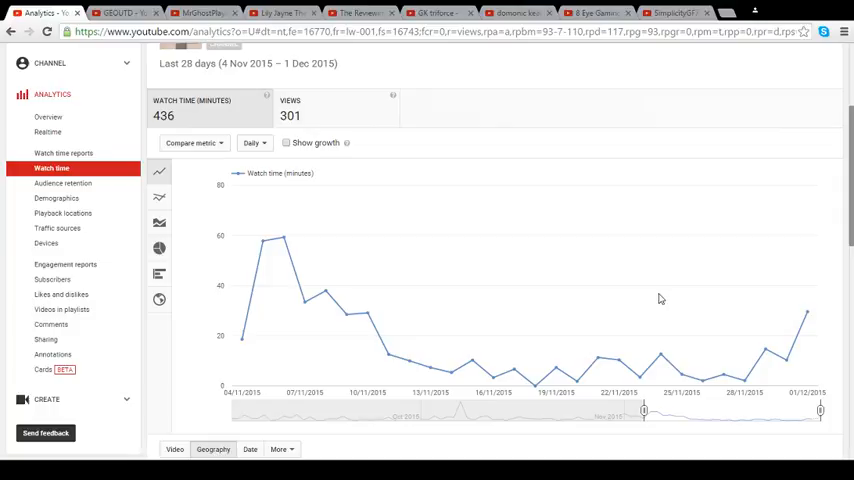
scroll(760, 225, "down", 2)
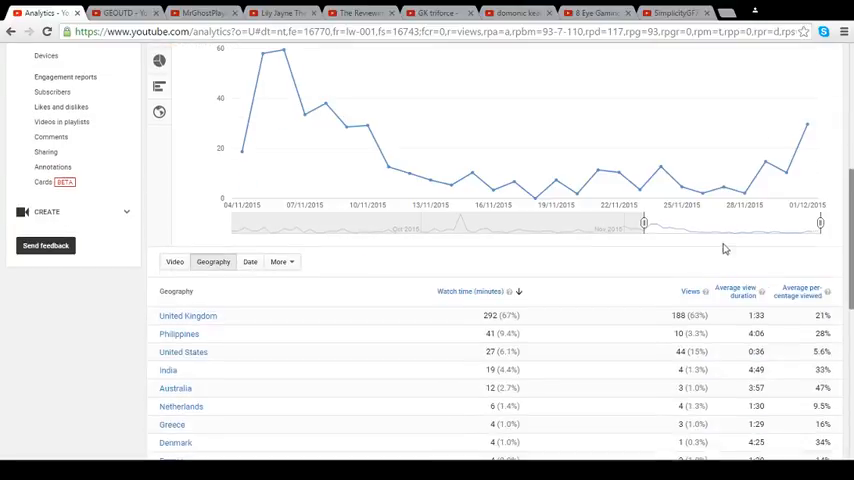
scroll(540, 200, "down", 1)
scroll(519, 193, "down", 1)
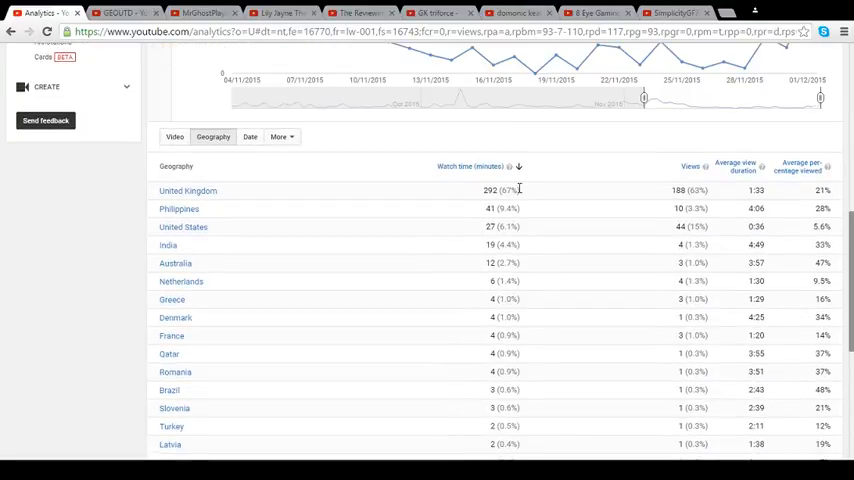
scroll(518, 190, "down", 1)
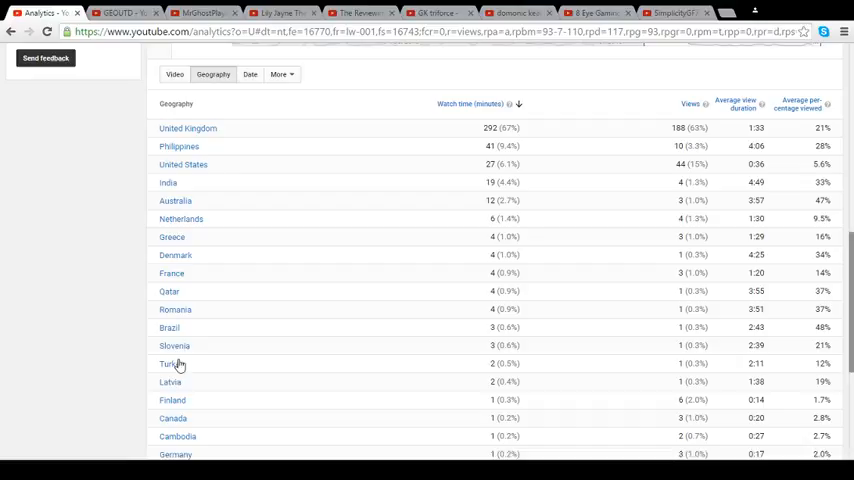
scroll(219, 364, "down", 1)
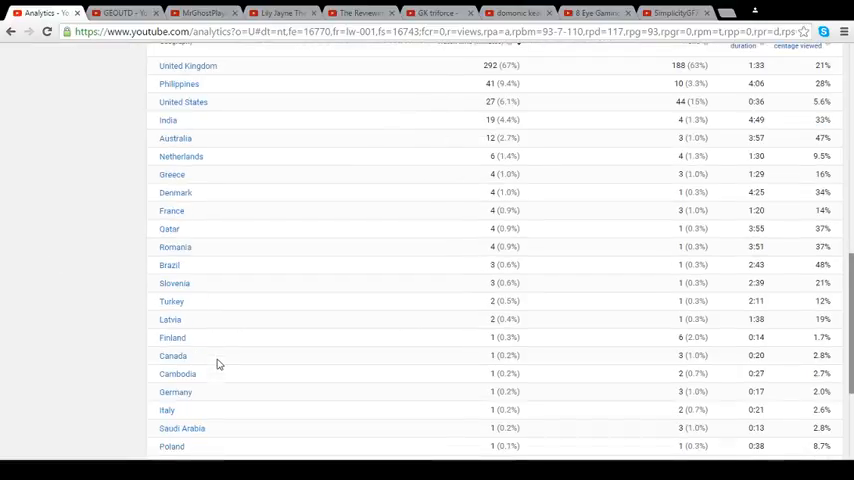
scroll(219, 364, "down", 1)
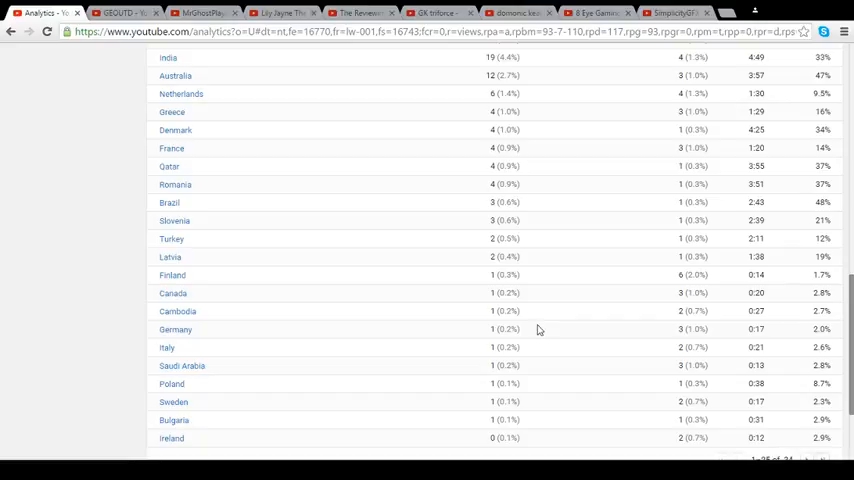
scroll(537, 330, "down", 2)
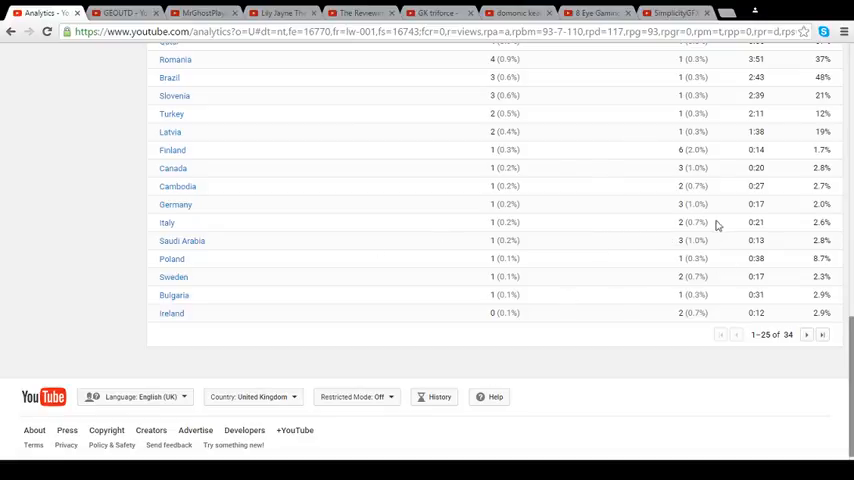
scroll(682, 272, "up", 3)
scroll(682, 269, "up", 4)
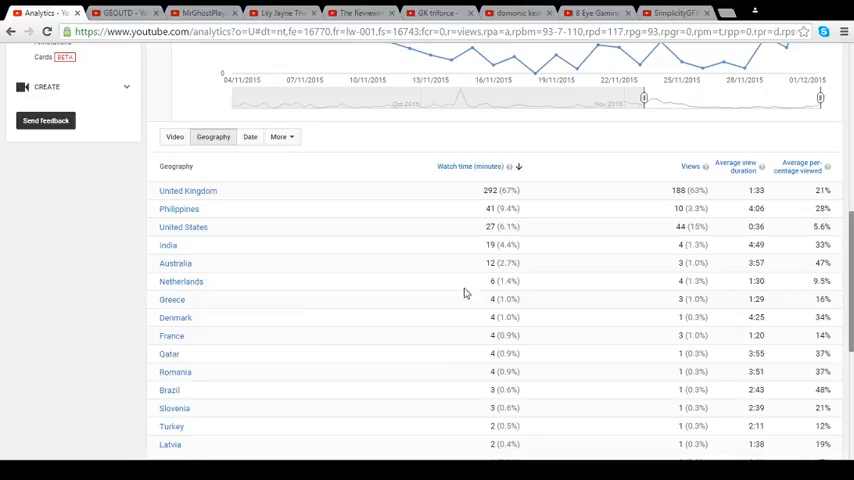
scroll(158, 104, "up", 5)
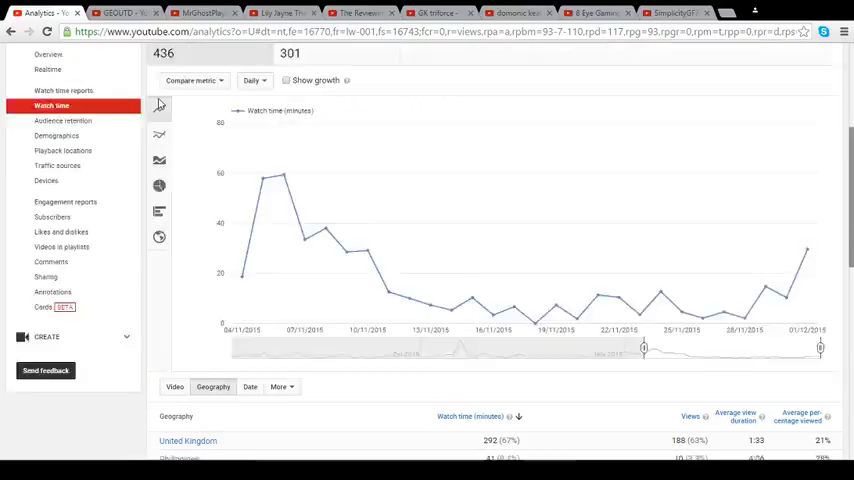
scroll(509, 213, "up", 5)
scroll(509, 213, "down", 5)
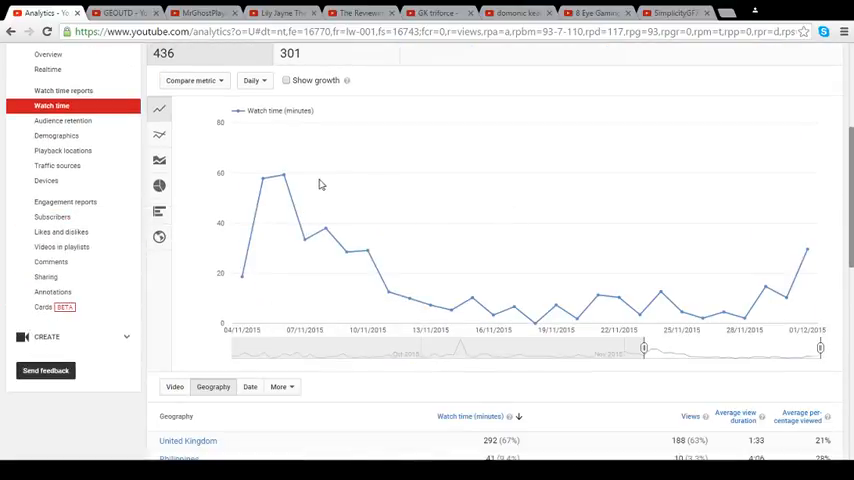
- View the GEOUTD channel's videos, then close its page to reveal MrGhostPlaysMC's channel
left_click(118, 13)
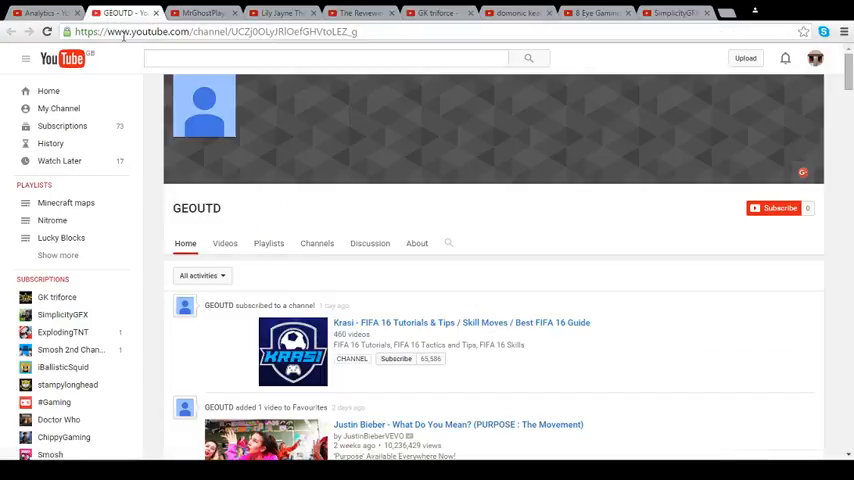
left_click(214, 256)
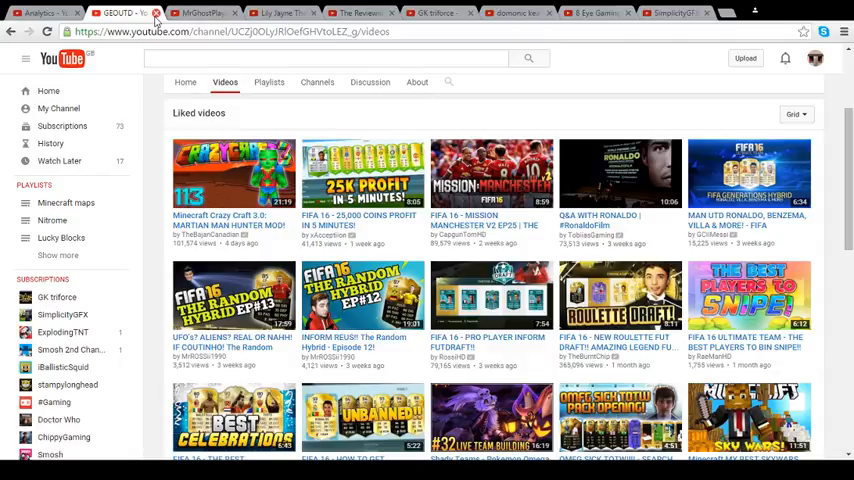
left_click(155, 13)
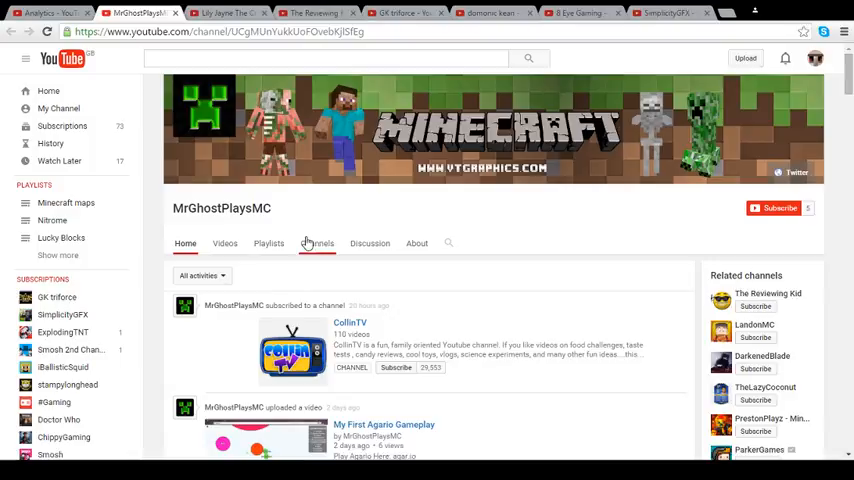
left_click(228, 251)
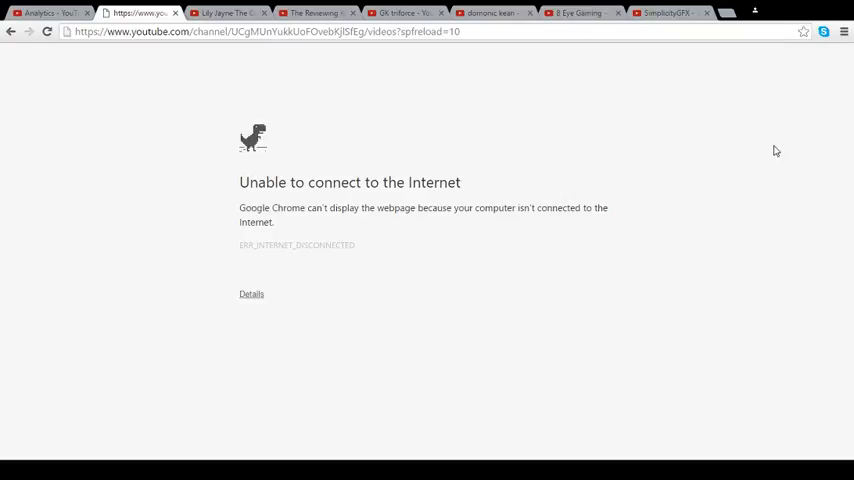
left_click(210, 13)
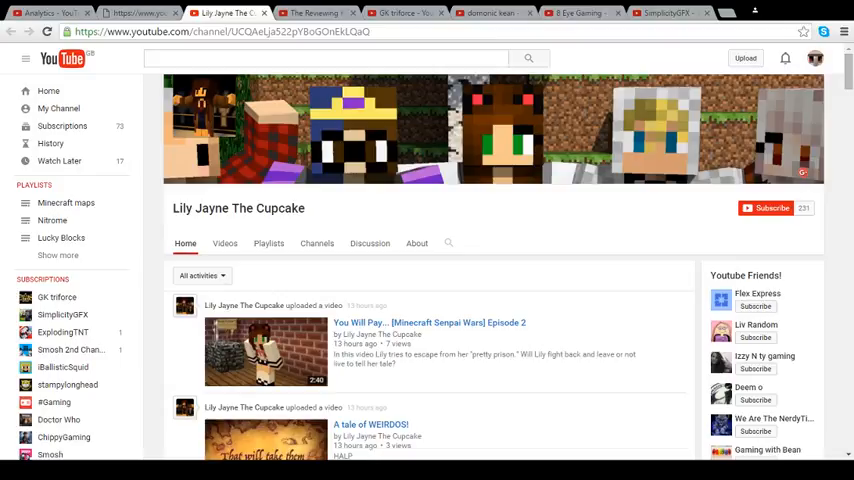
left_click(25, 10)
scroll(152, 129, "up", 3)
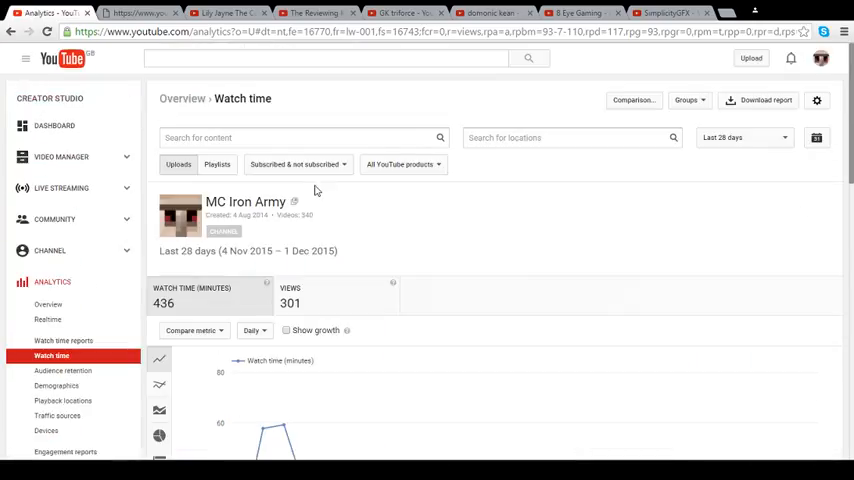
left_click(231, 209)
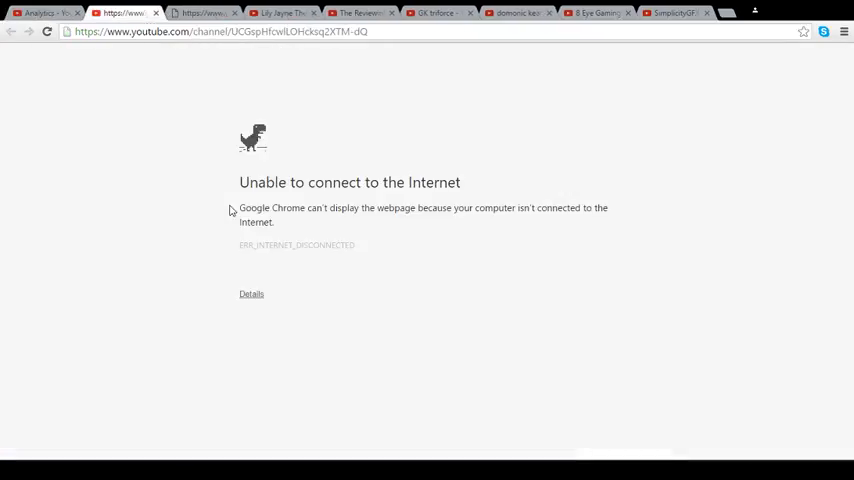
left_click(156, 13)
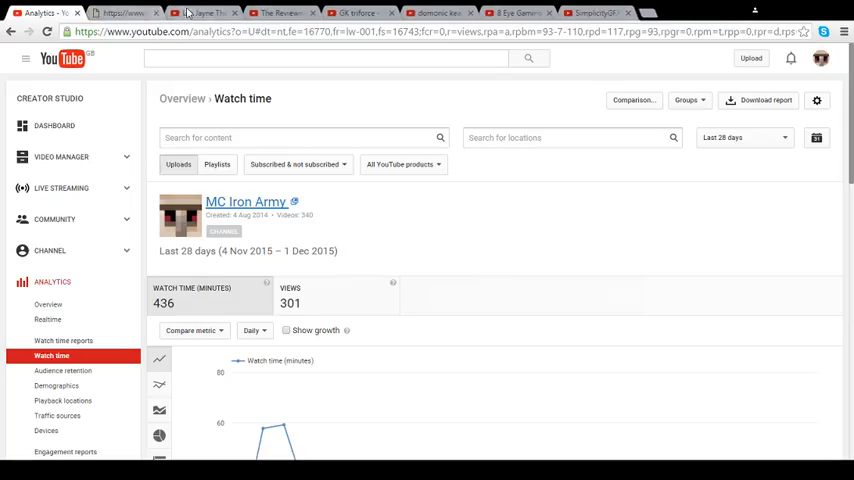
left_click(180, 12)
- Switch between Lily Jayne The Cupcake's and The Reviewing Kid's channels, ending on The Reviewing Kid
left_click(270, 16)
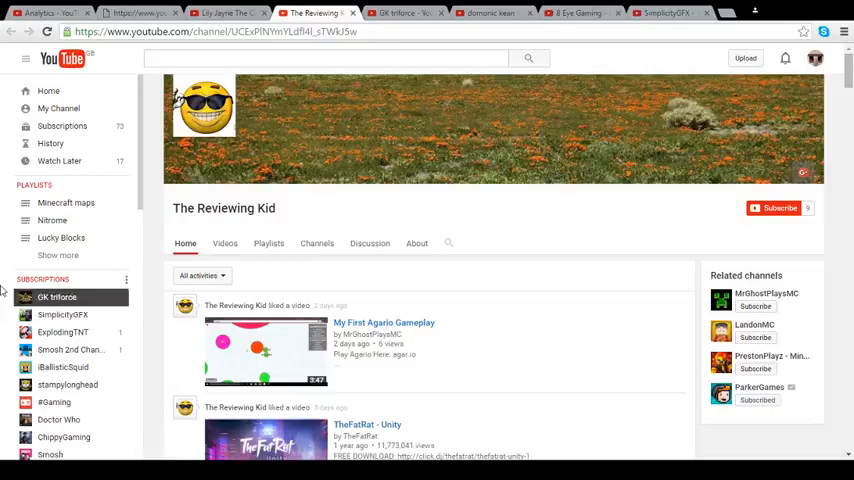
left_click(210, 13)
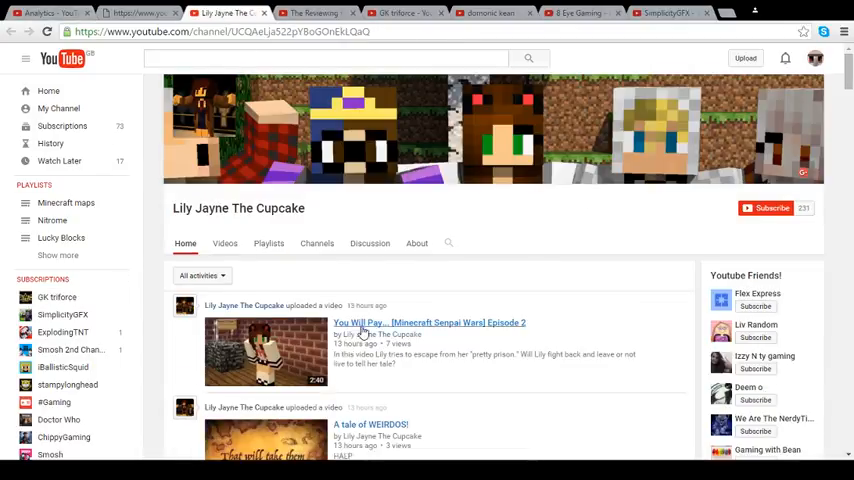
scroll(363, 333, "down", 2)
scroll(406, 315, "up", 2)
scroll(341, 372, "down", 2)
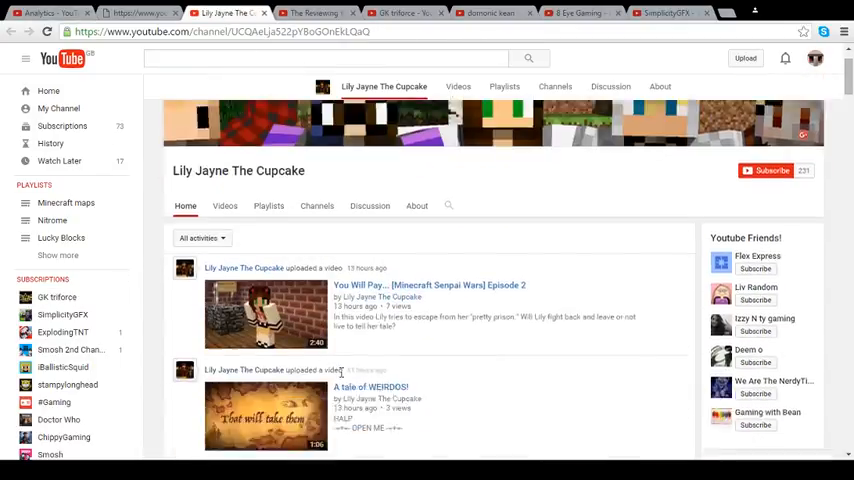
scroll(350, 388, "up", 2)
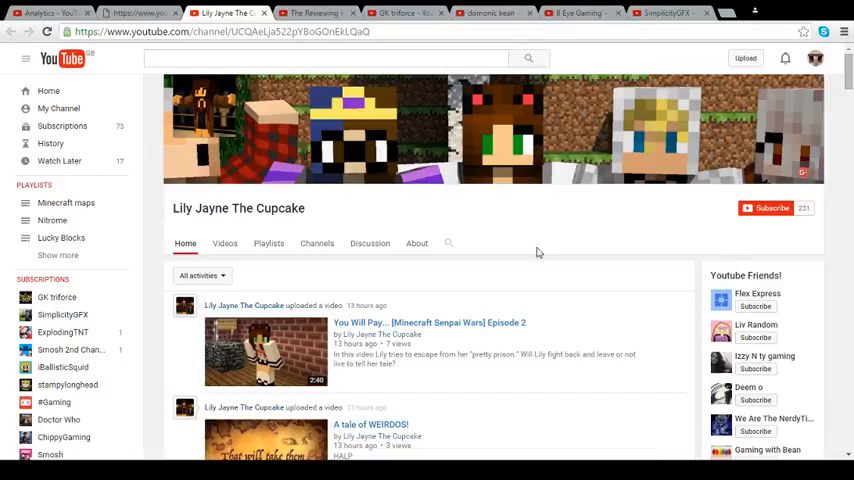
key("ctrl+Tab")
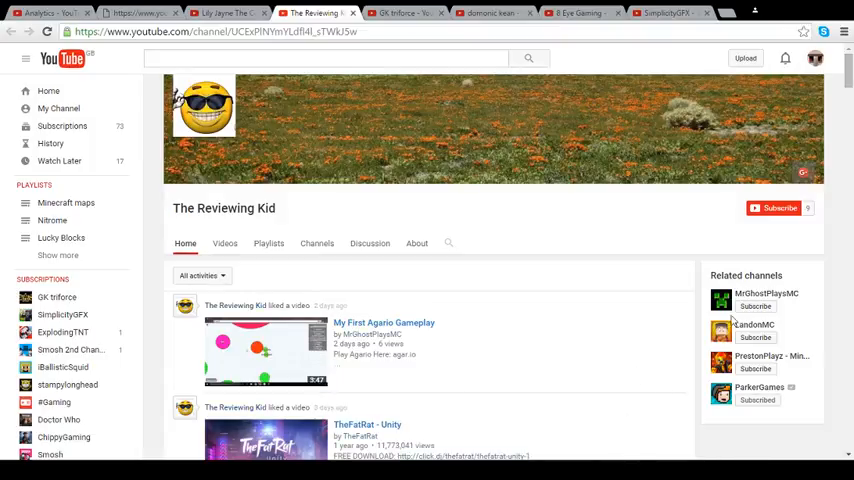
scroll(540, 115, "down", 3)
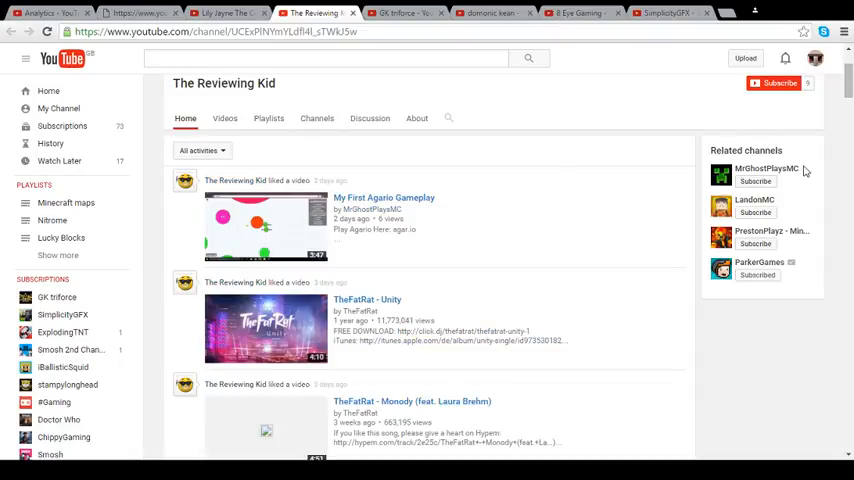
scroll(499, 227, "up", 3)
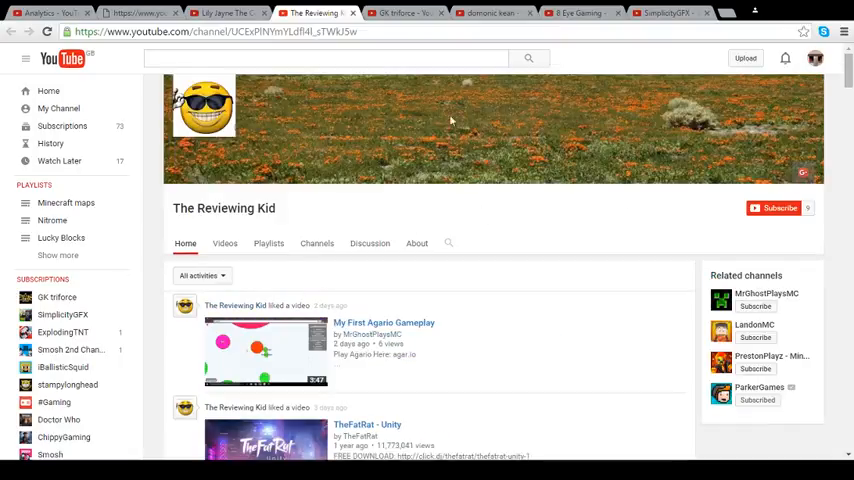
- View The Reviewing Kid's uploaded videos list
left_click(214, 245)
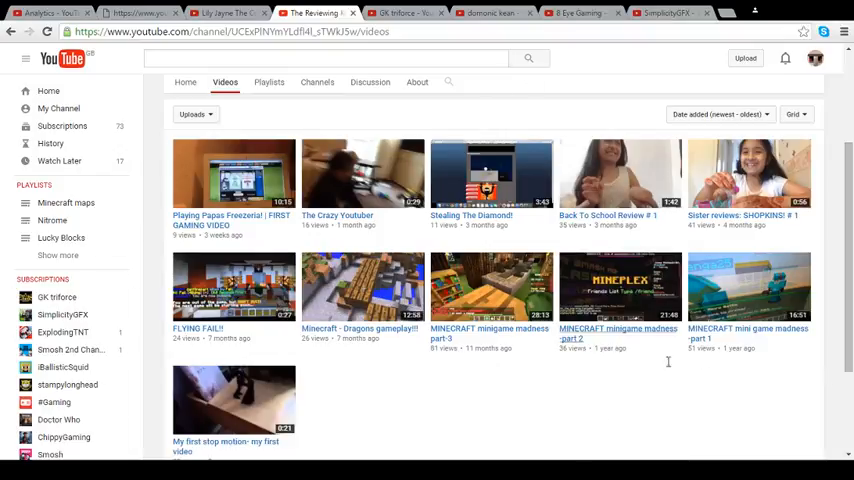
scroll(458, 286, "down", 3)
scroll(458, 286, "up", 5)
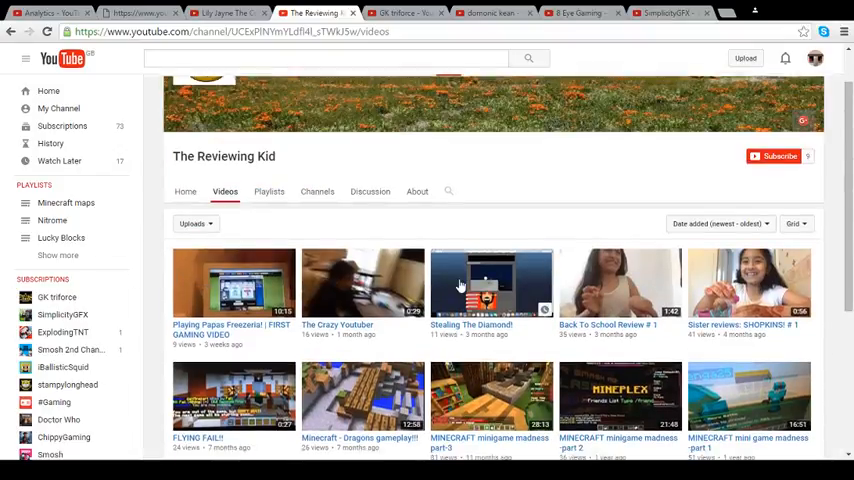
scroll(327, 175, "up", 1)
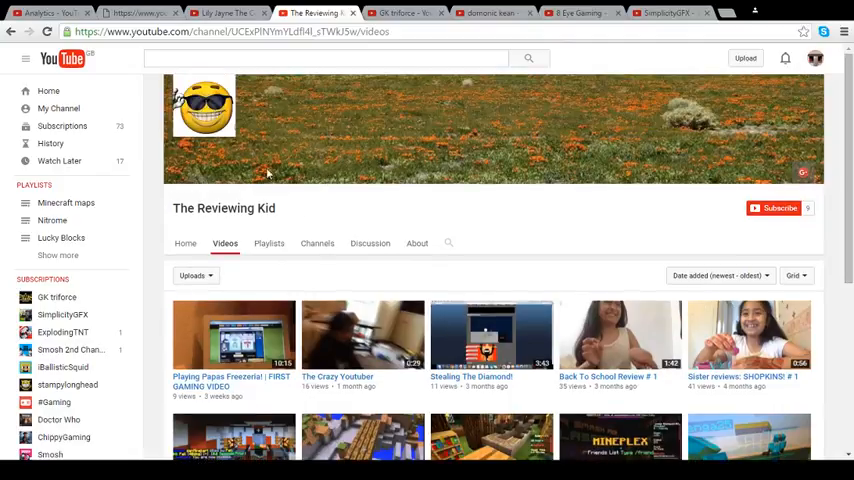
scroll(414, 339, "down", 5)
scroll(292, 232, "up", 5)
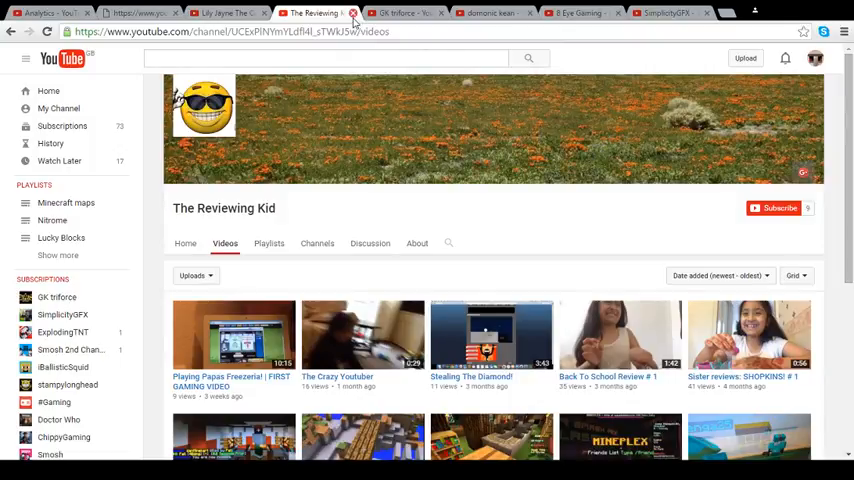
- Close finished channels, then browse GK triforce's Videos, About and Discussion pages
left_click(264, 13)
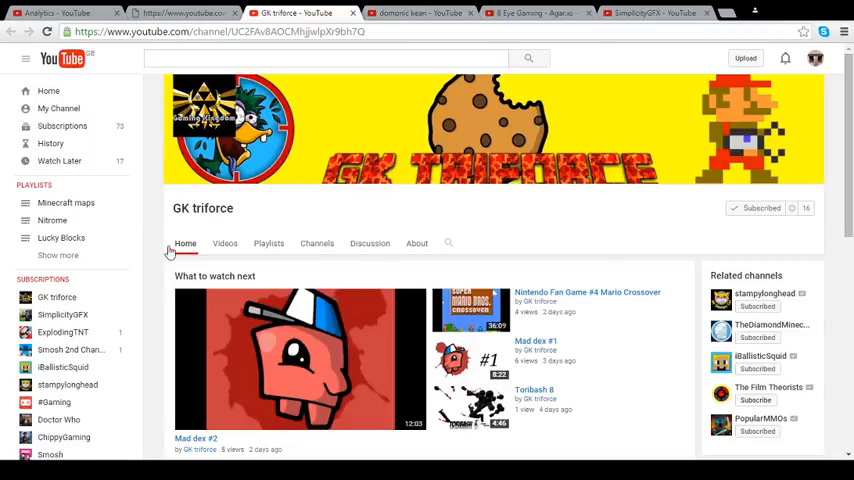
scroll(290, 225, "down", 3)
scroll(290, 225, "down", 2)
scroll(287, 225, "down", 2)
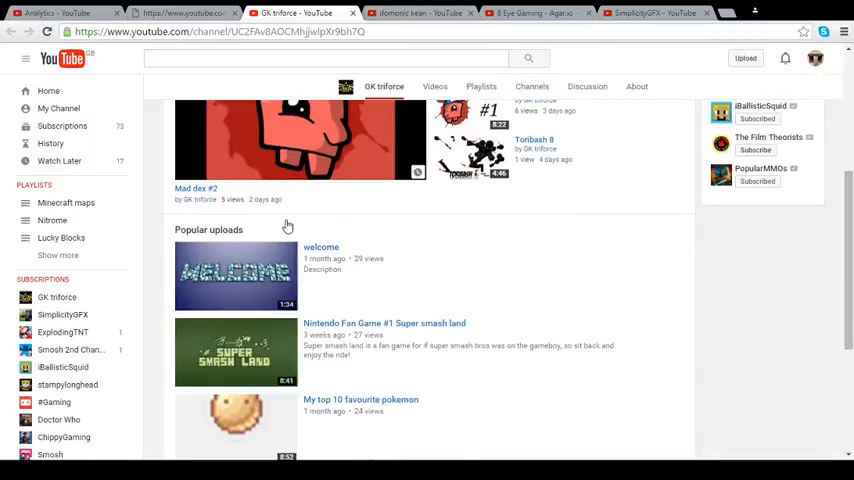
scroll(270, 232, "down", 3)
scroll(275, 245, "down", 5)
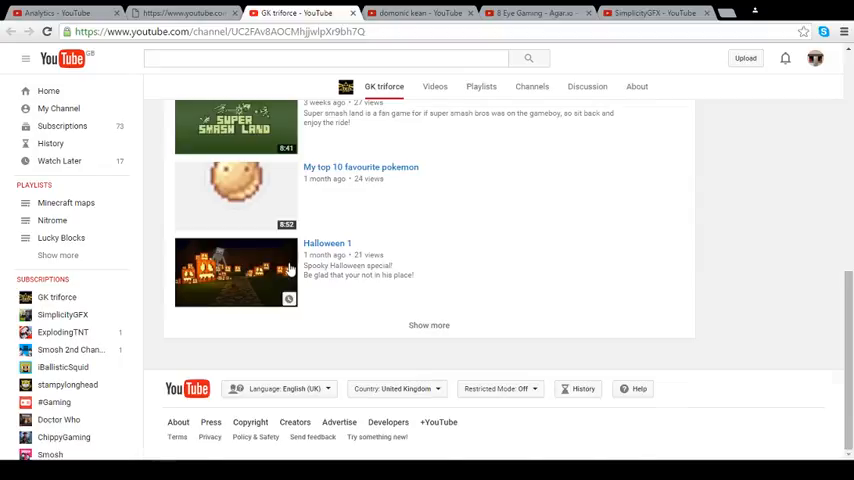
scroll(288, 265, "up", 10)
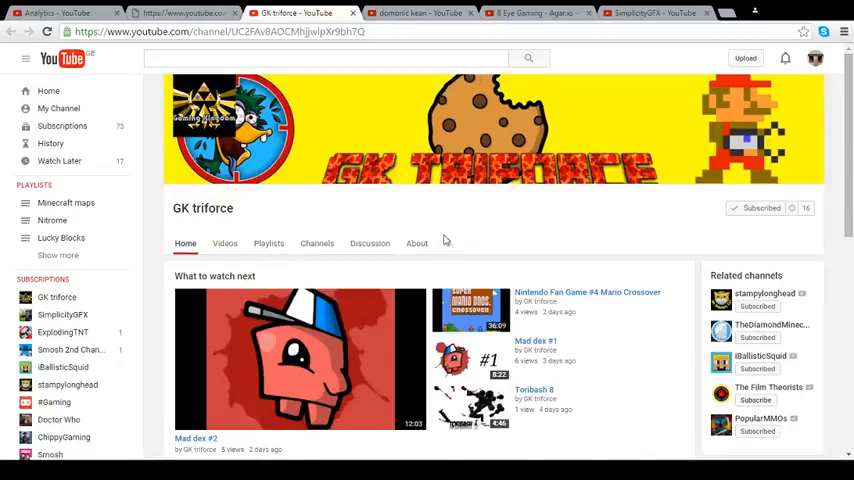
left_click(226, 250)
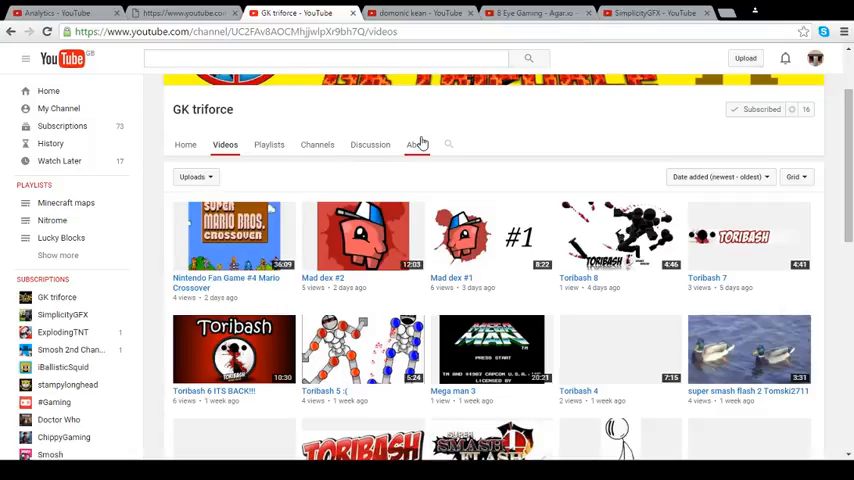
scroll(381, 146, "up", 1)
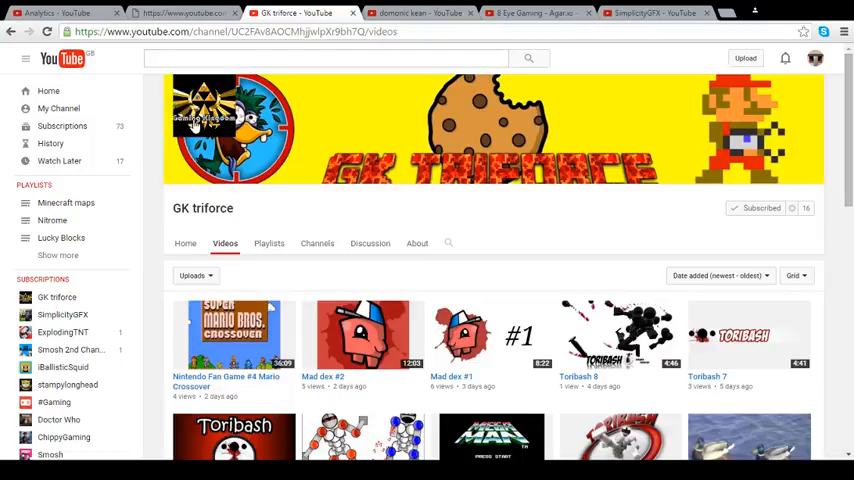
left_click(410, 247)
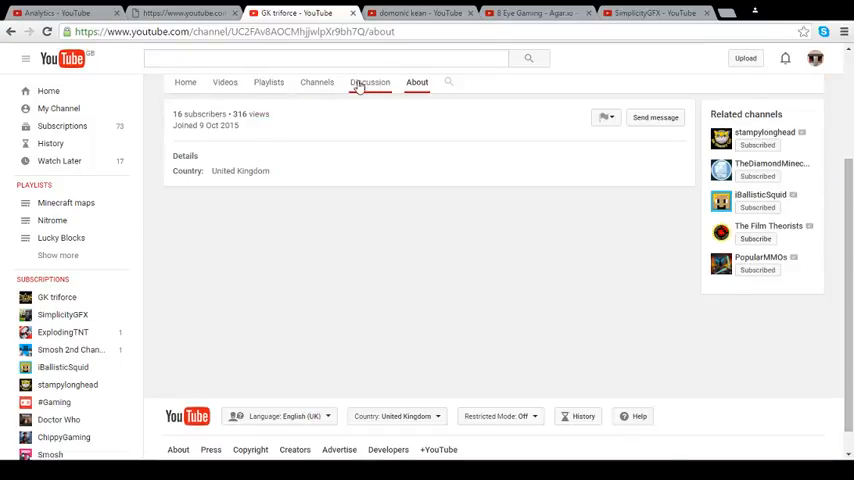
scroll(325, 186, "up", 3)
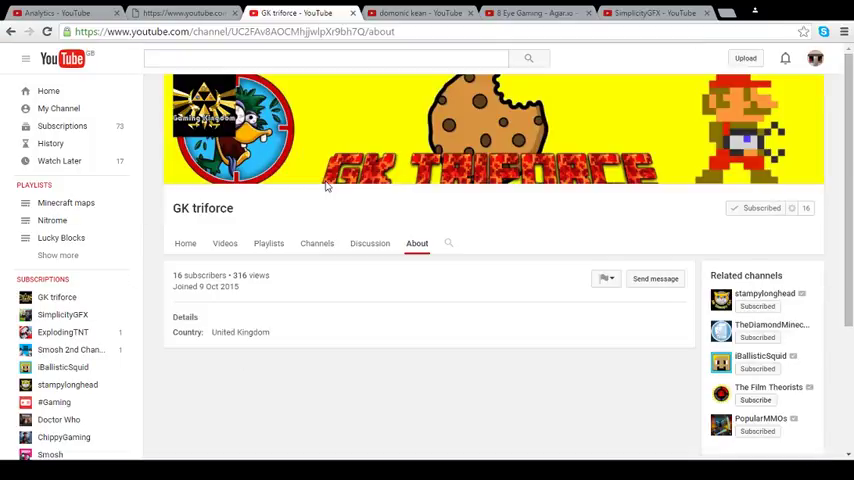
left_click(360, 256)
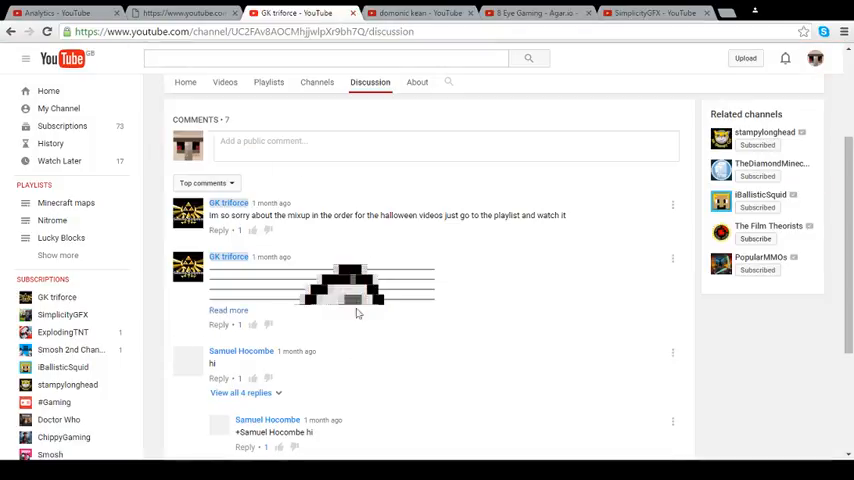
- Post a 'hi' comment on GK triforce's discussion, then view the channels it subscribes to
left_click(285, 150)
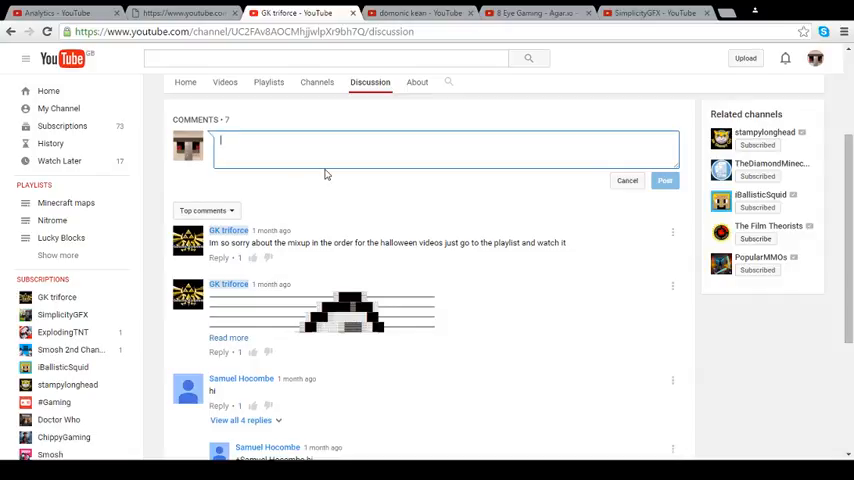
type("hi")
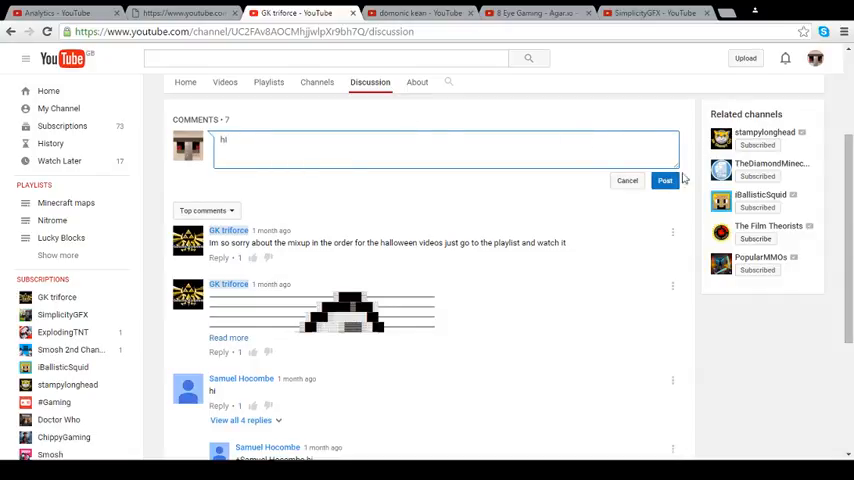
left_click(666, 182)
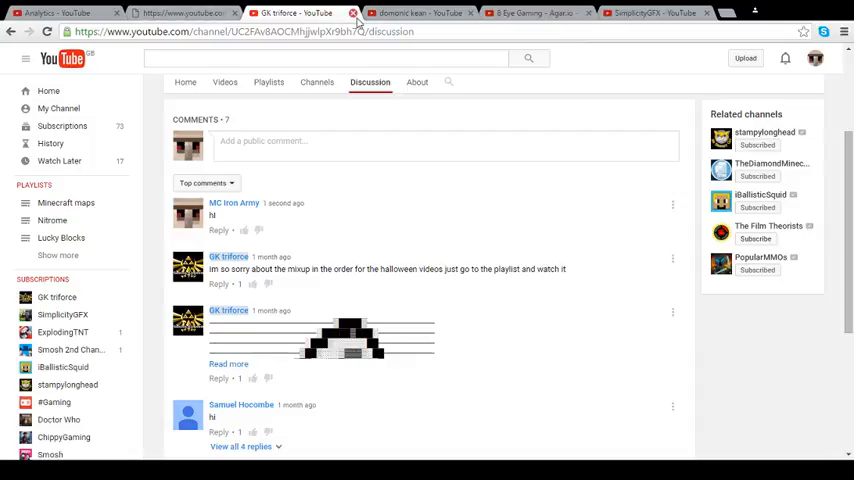
left_click(326, 90)
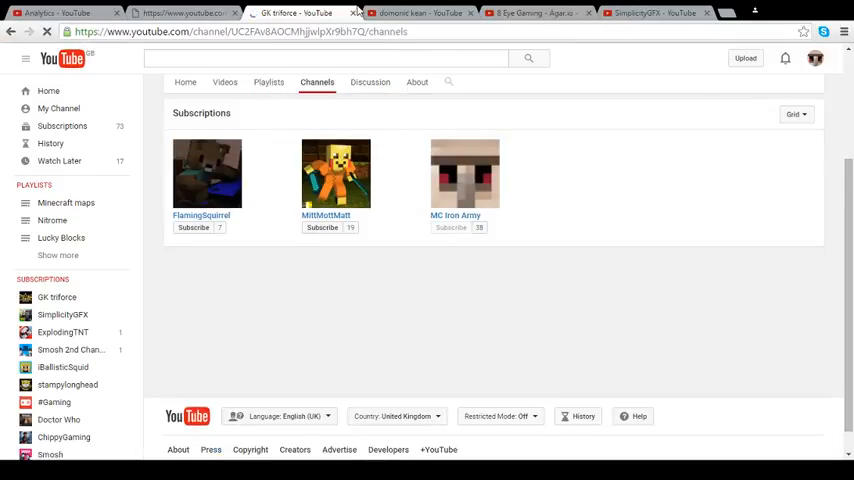
- Close GK triforce's channel and reload domonic kean's channel page
left_click(352, 13)
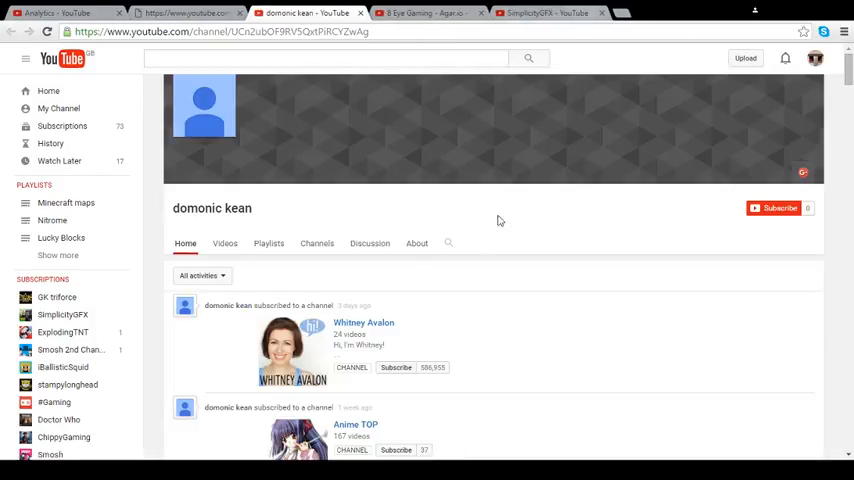
key("F5")
- Close the previous commenter's channel and pause 8 Eye Gaming's featured video
left_click(358, 14)
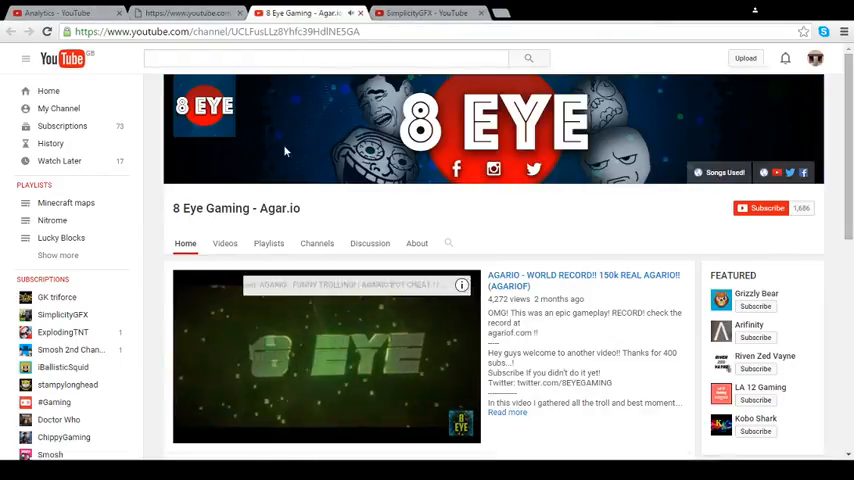
scroll(286, 274, "down", 1)
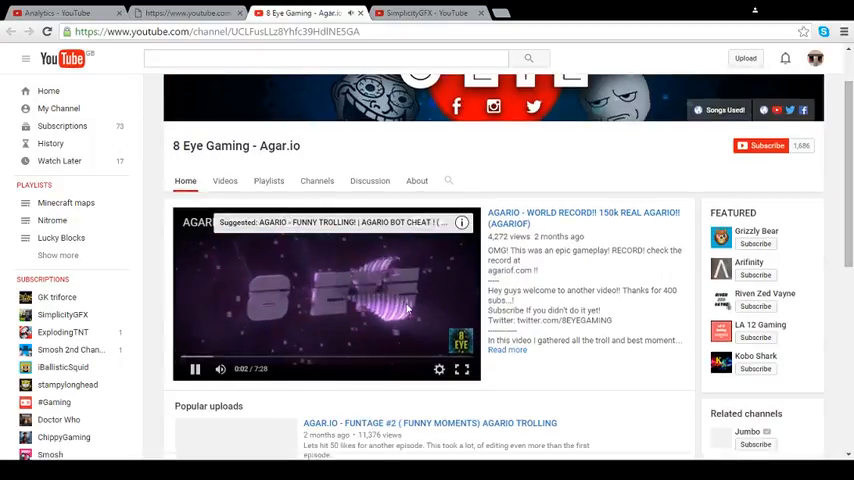
left_click(196, 370)
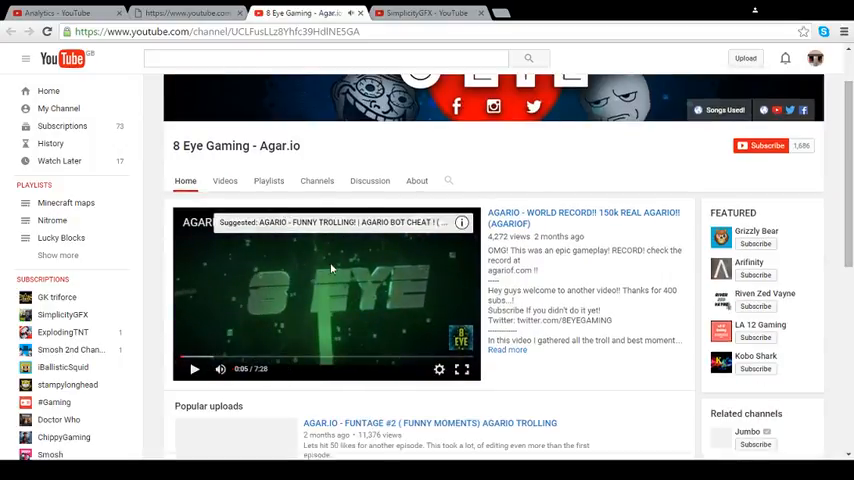
scroll(330, 268, "down", 3)
scroll(400, 180, "up", 4)
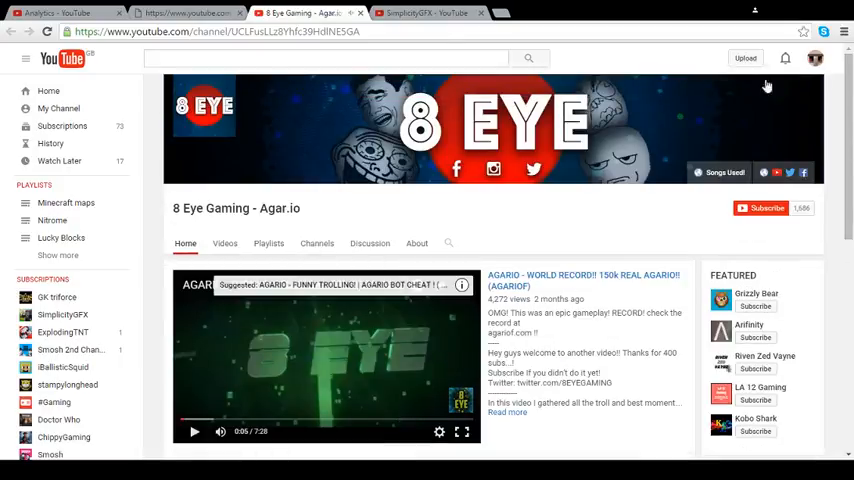
scroll(342, 18, "down", 4)
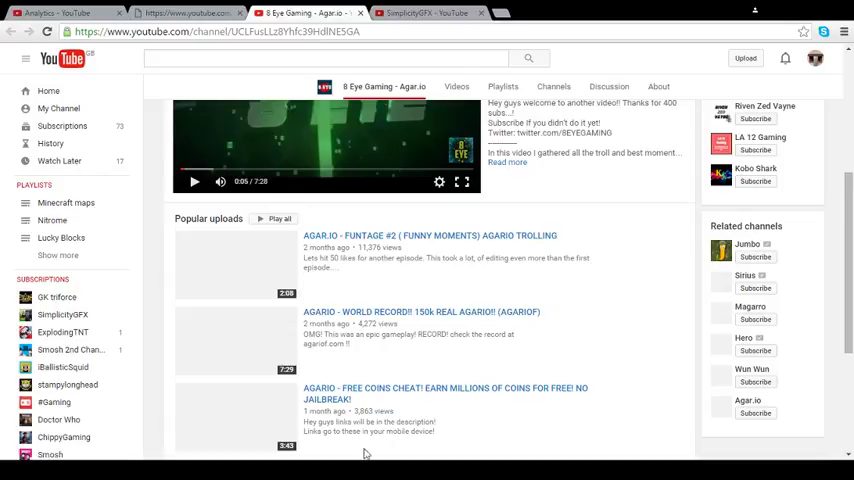
scroll(540, 350, "up", 4)
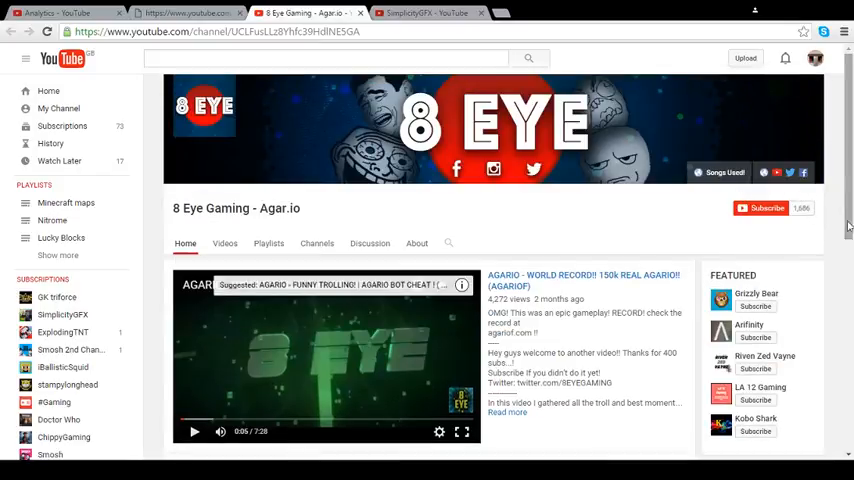
mouse_move(327, 150)
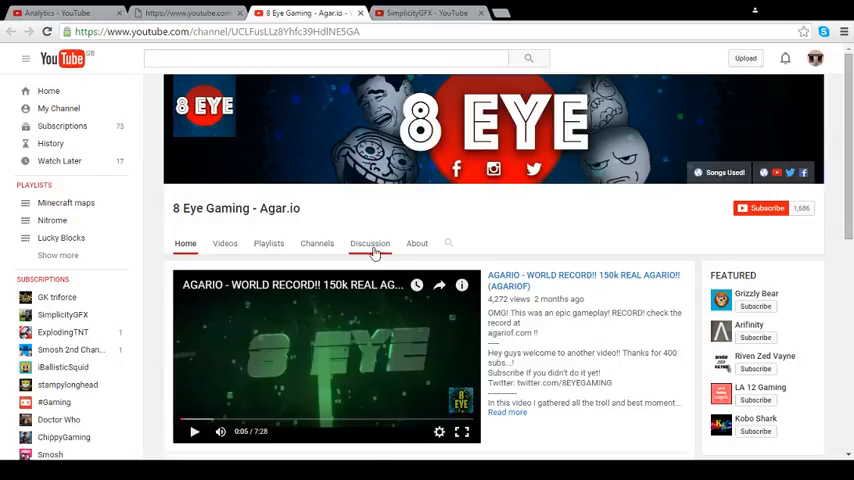
- Post 'Thanks for watching our video's' on 8 Eye Gaming's discussion page
left_click(372, 250)
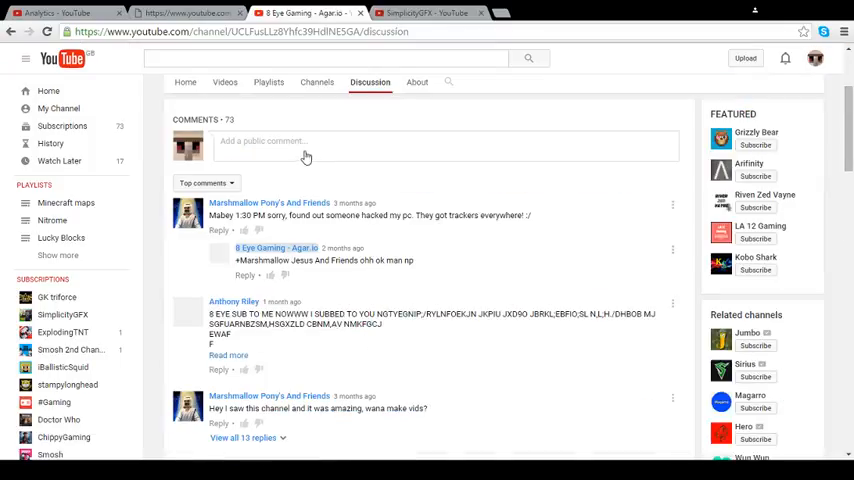
left_click(269, 153)
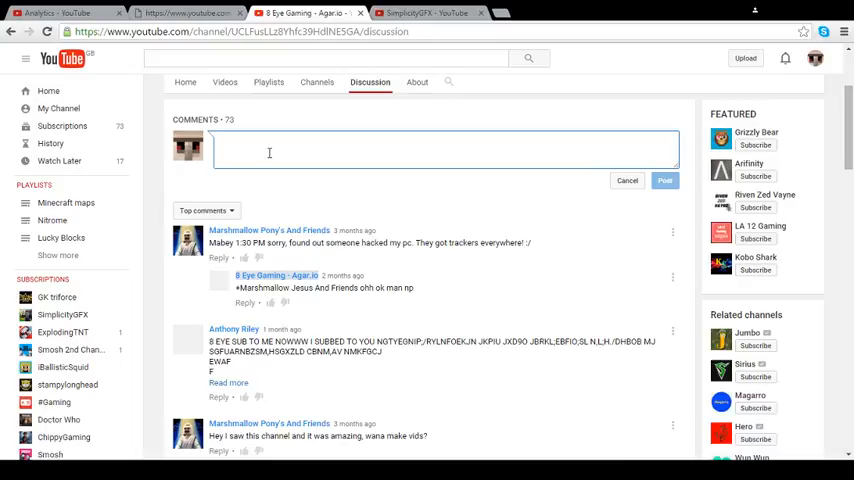
type("I")
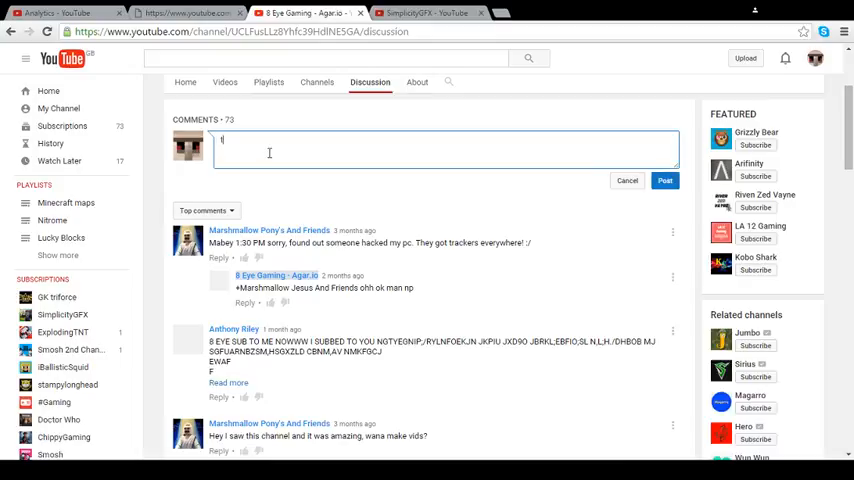
type("hanks")
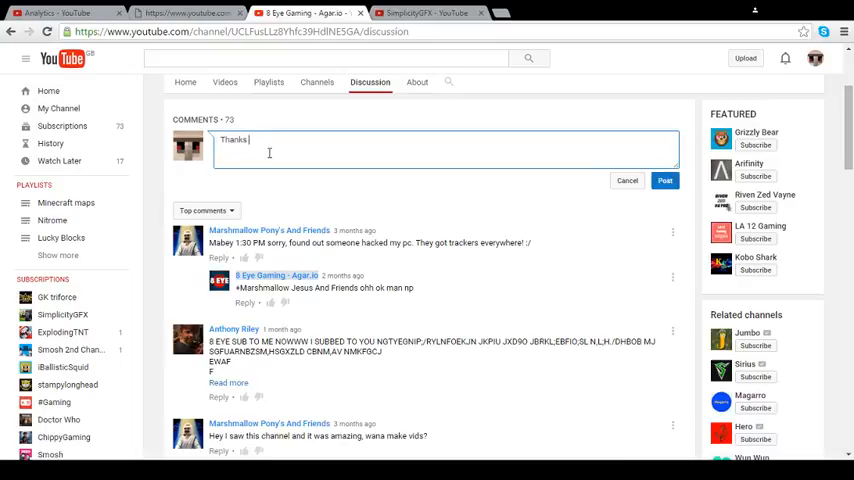
type(" FOR")
left_click(663, 182)
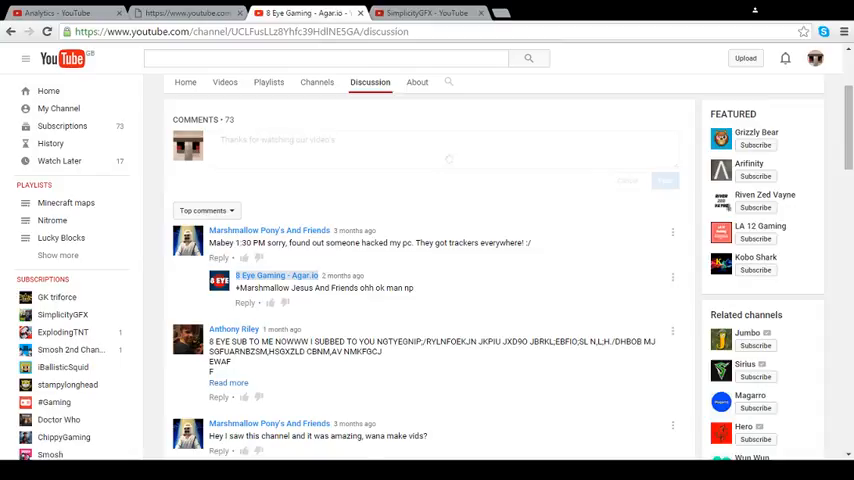
scroll(340, 250, "up", 3)
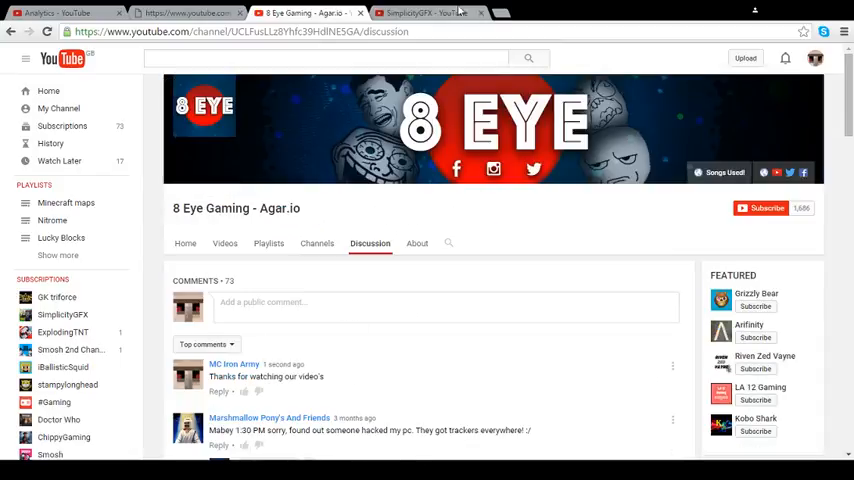
- Close the 8 Eye Gaming channel and view SimplicityGFX's videos page
left_click(360, 13)
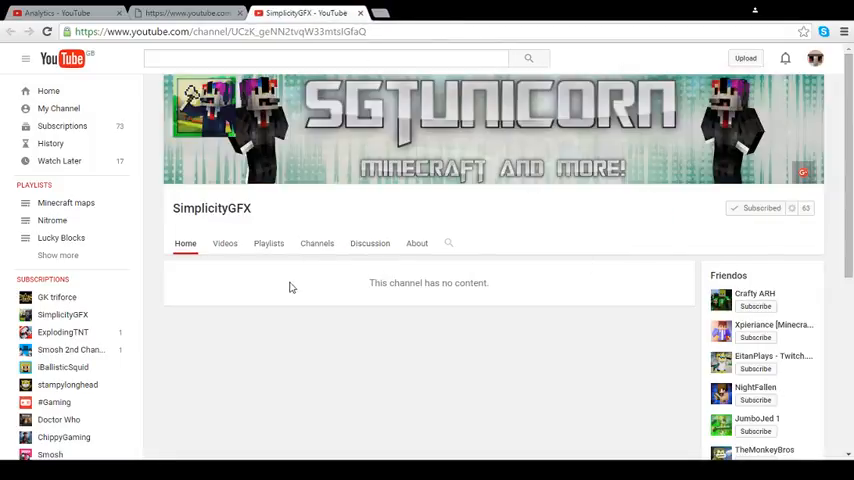
scroll(232, 275, "down", 5)
scroll(231, 268, "up", 5)
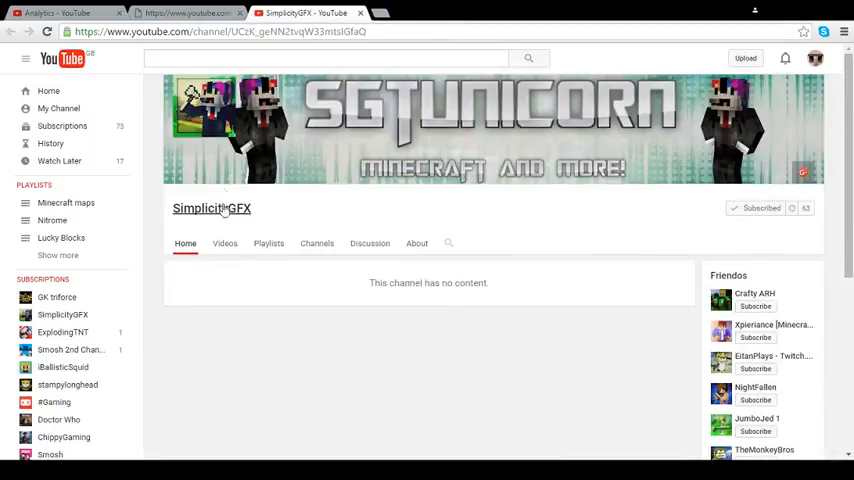
left_click(226, 256)
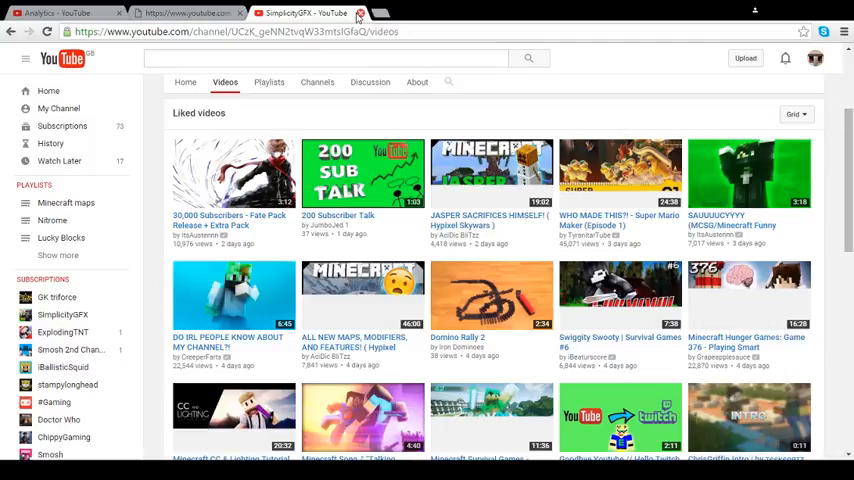
- Close the SimplicityGFX tab and subscribe to MrGhostPlaysMC's channel
left_click(359, 14)
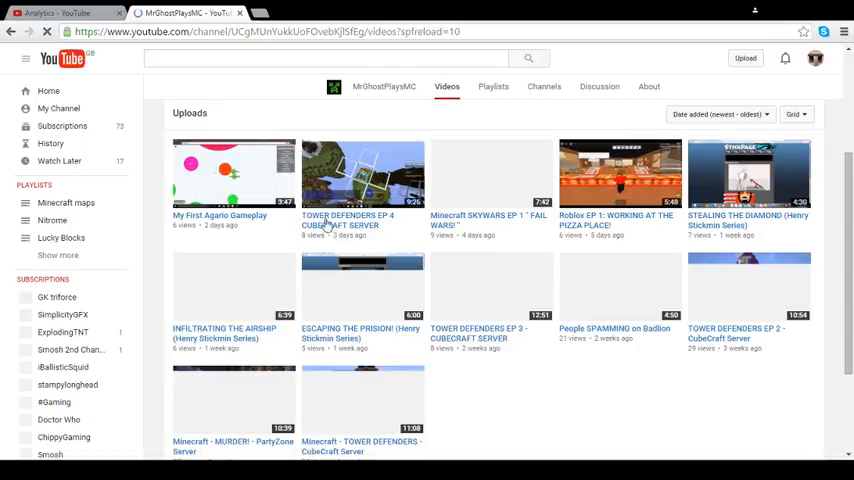
scroll(290, 160, "up", 1)
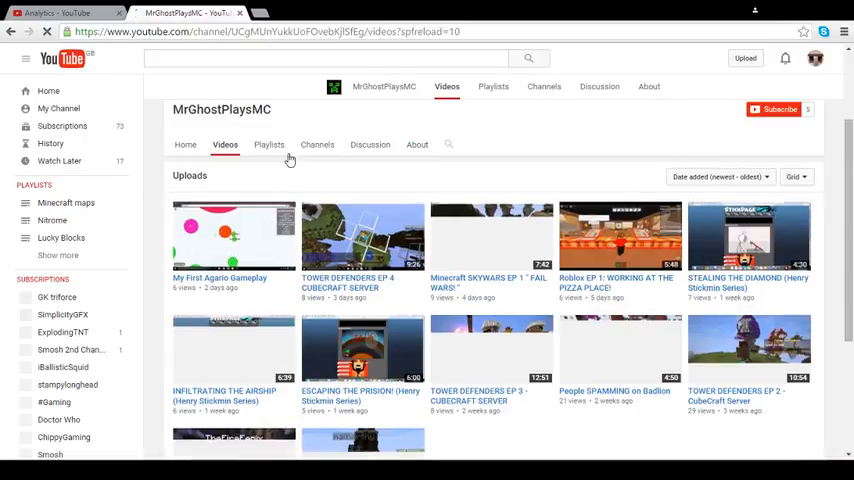
scroll(330, 250, "up", 2)
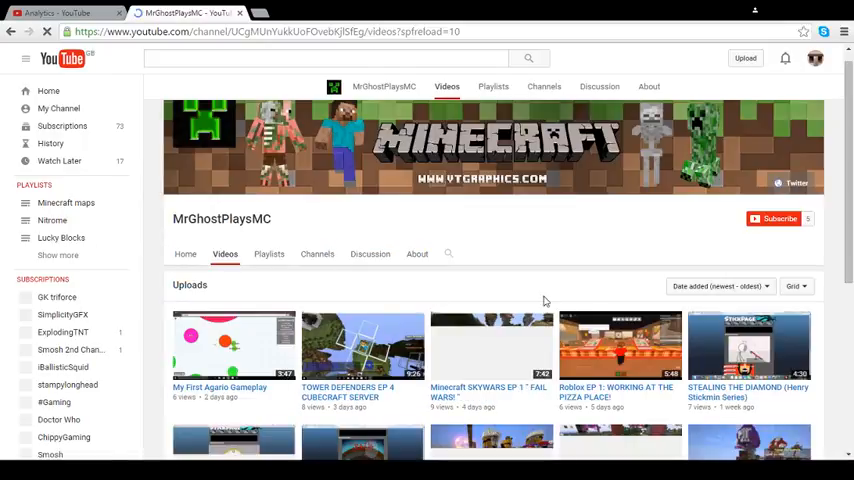
scroll(628, 232, "up", 1)
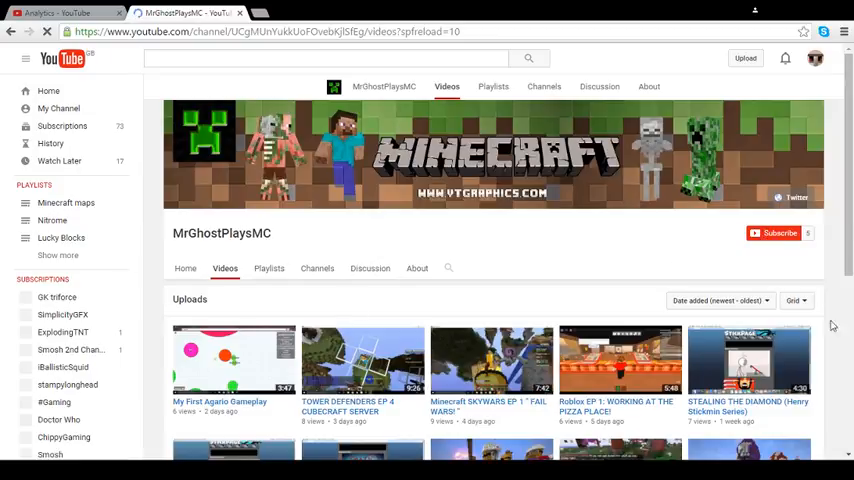
left_click(777, 234)
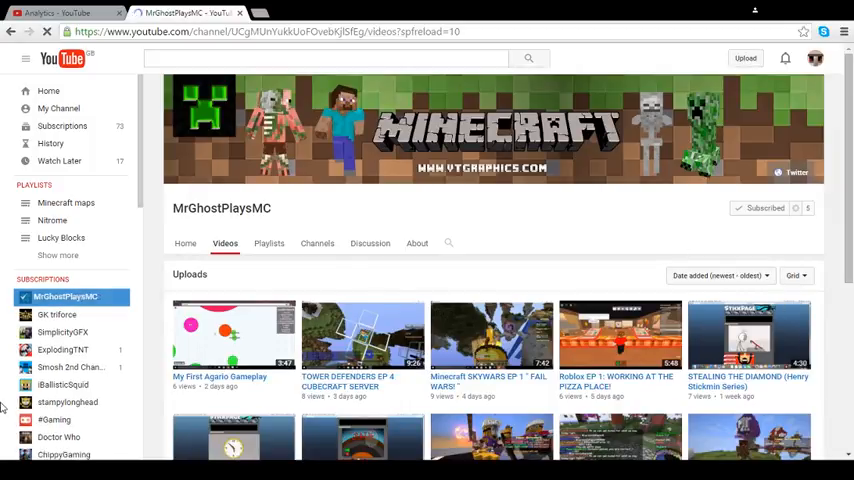